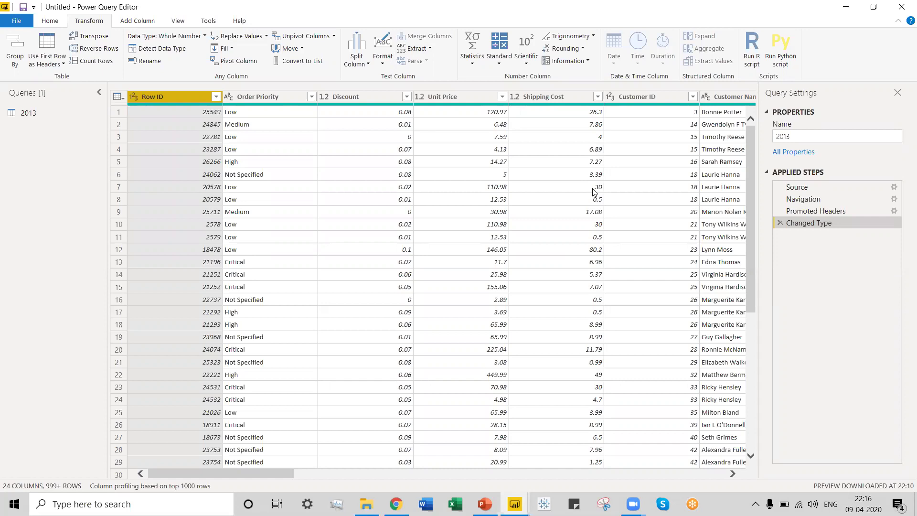
- Scroll across to the Order Date column in the 2013 query and open its context menu
drag(240, 473, 616, 478)
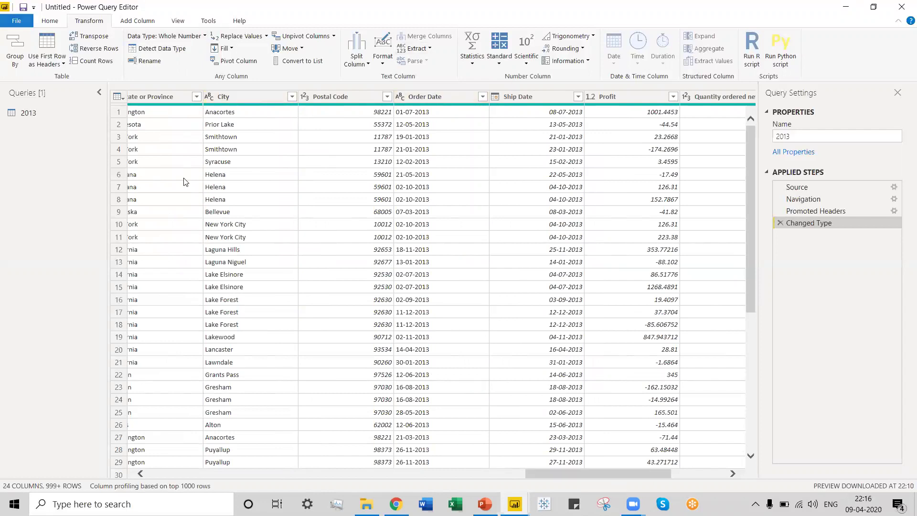
click(424, 95)
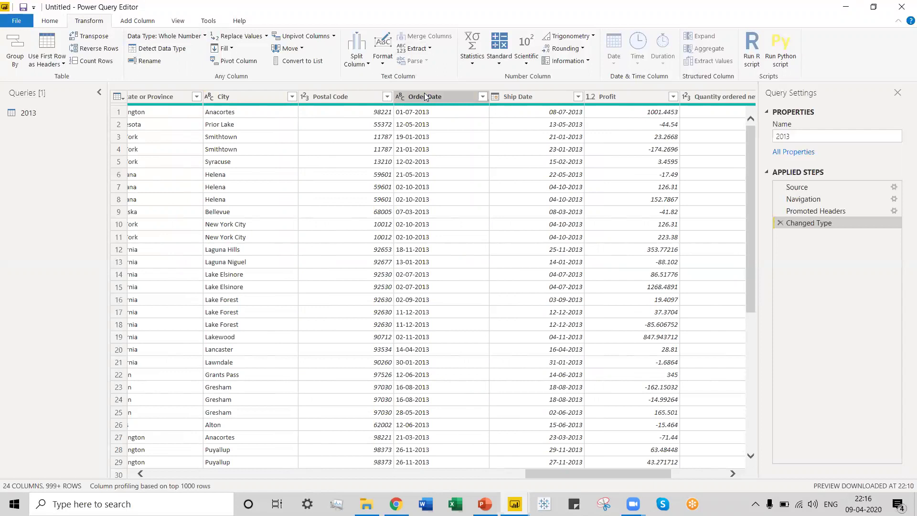
right_click(424, 94)
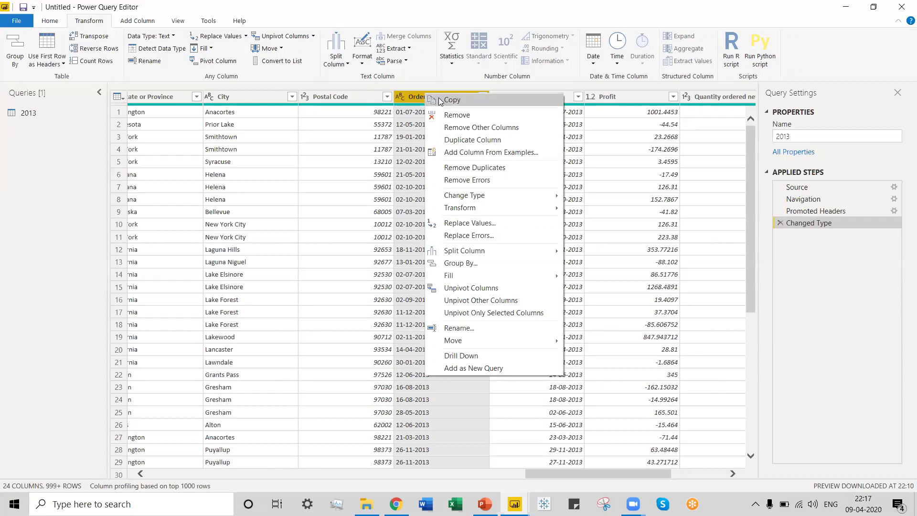
- Remove all columns except Order Date, leaving its text data type unchanged
click(481, 128)
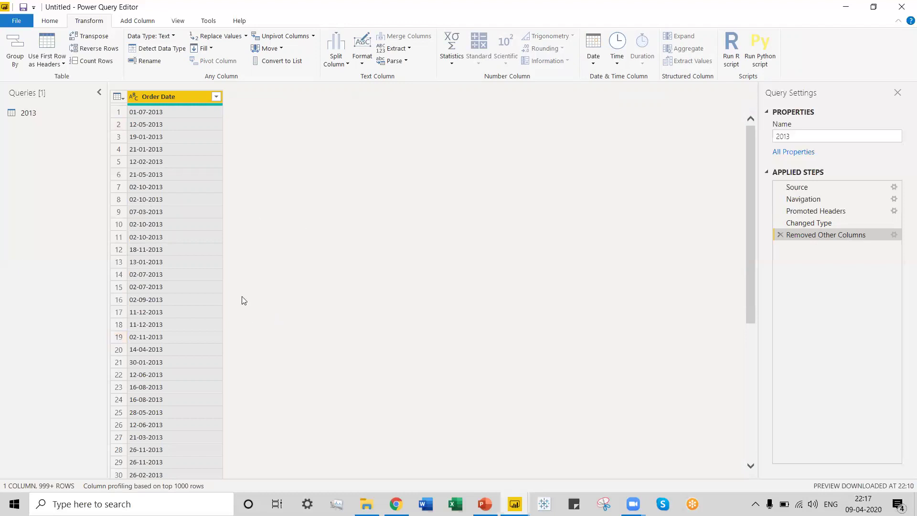
click(132, 97)
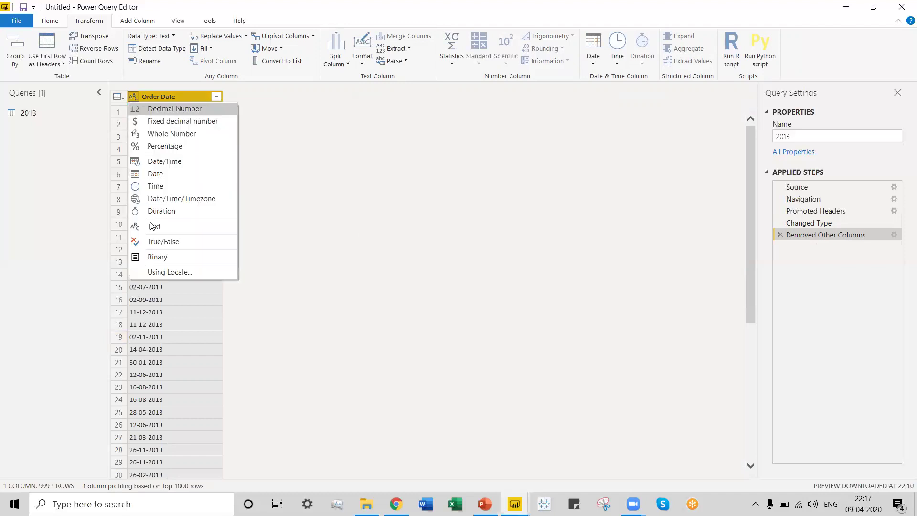
click(157, 97)
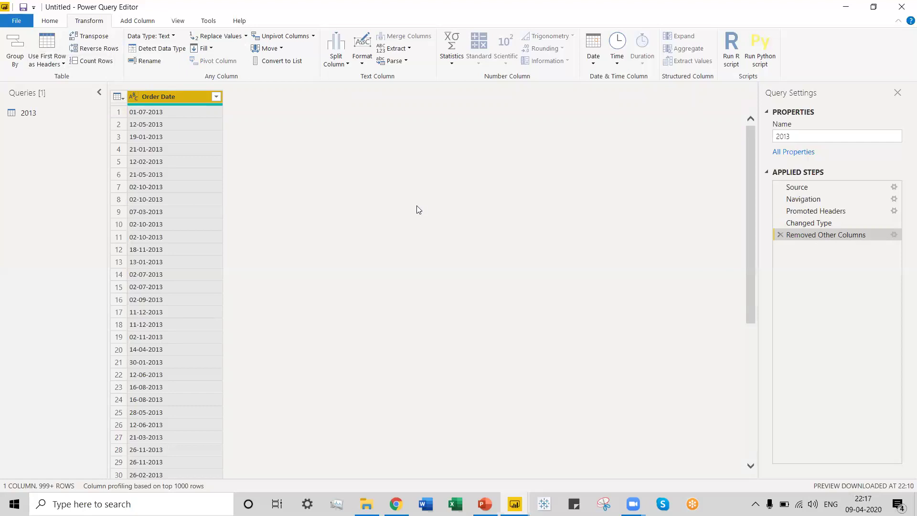
- Convert the Order Date text values to dates with Transform > Date > Parse
click(47, 22)
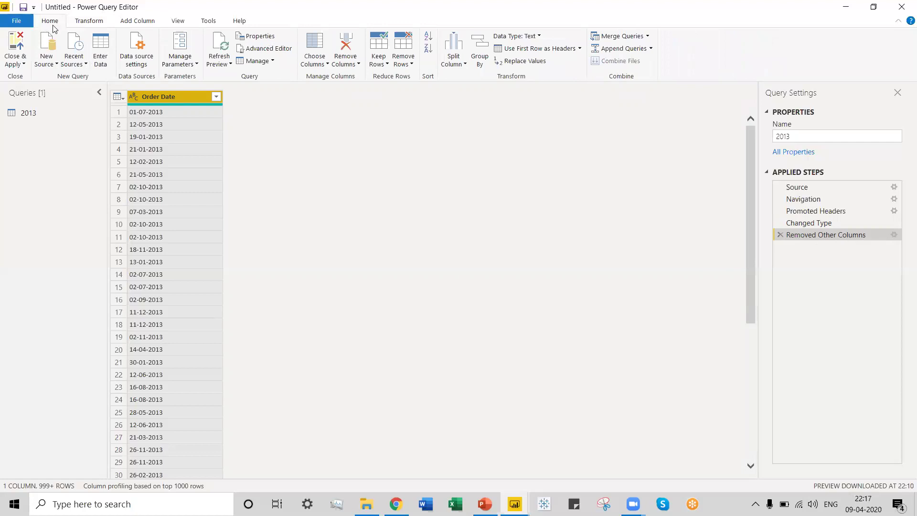
click(98, 22)
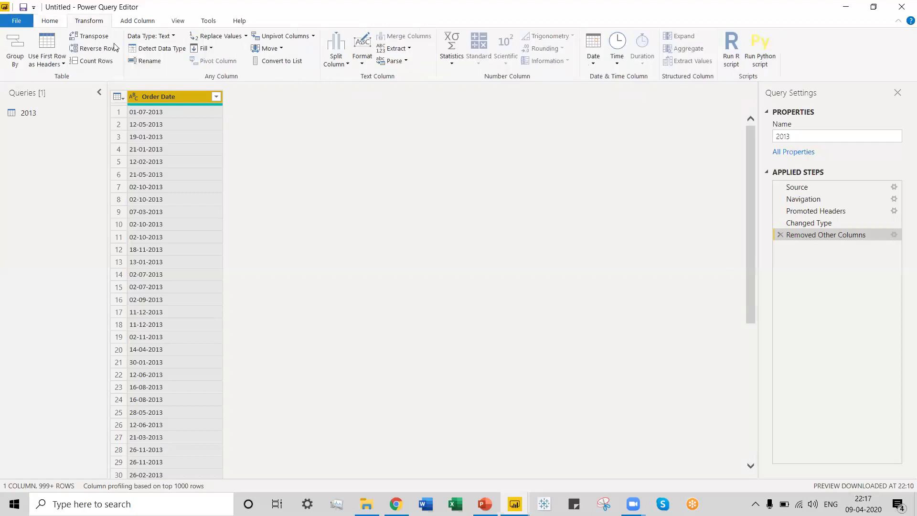
click(594, 64)
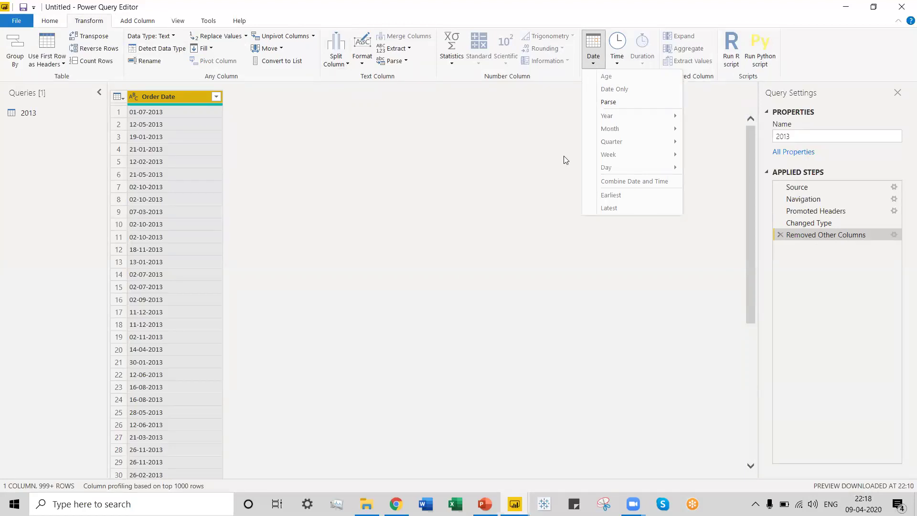
click(612, 103)
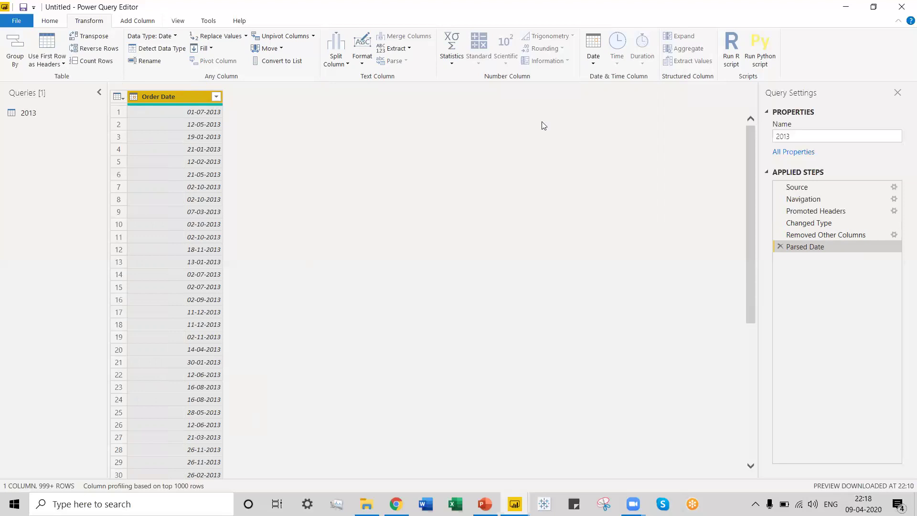
- Convert each Order Date to its month's first day with Date > Month > Start of Month
click(595, 66)
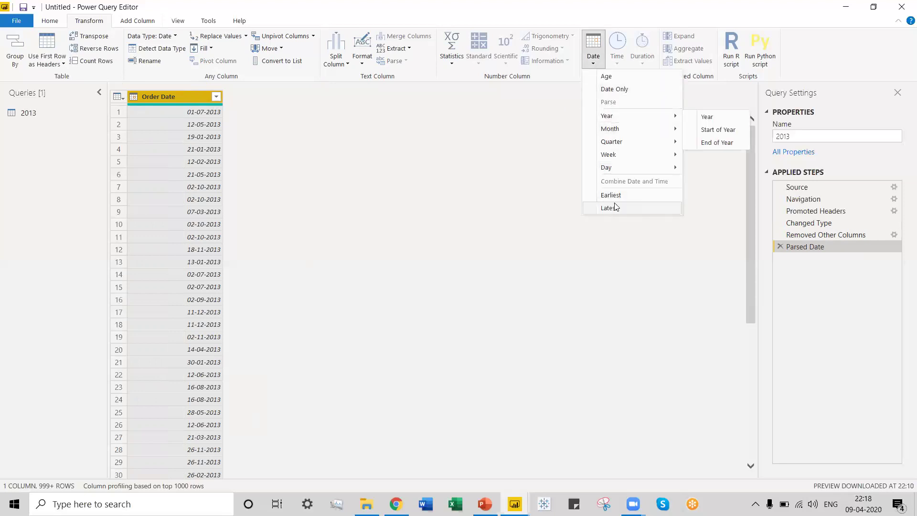
mouse_move(611, 140)
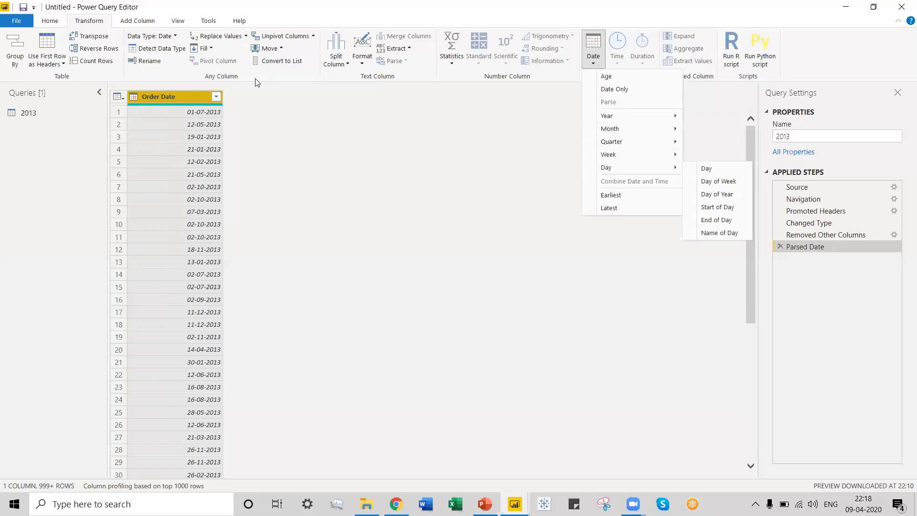
click(432, 172)
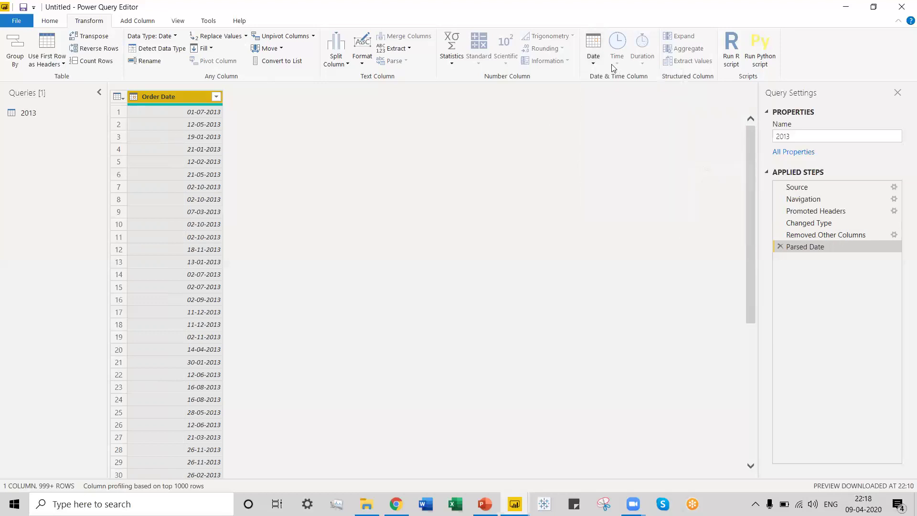
click(597, 63)
click(458, 158)
click(595, 63)
mouse_move(626, 115)
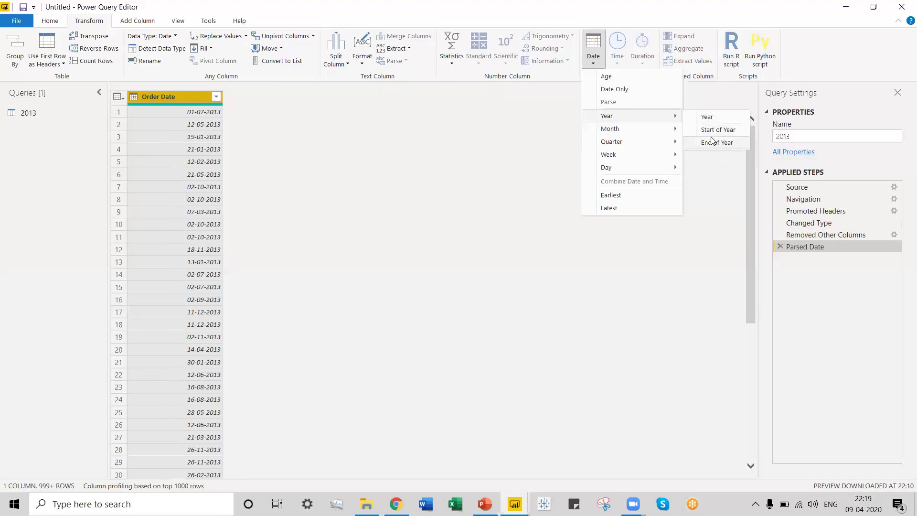
mouse_move(615, 133)
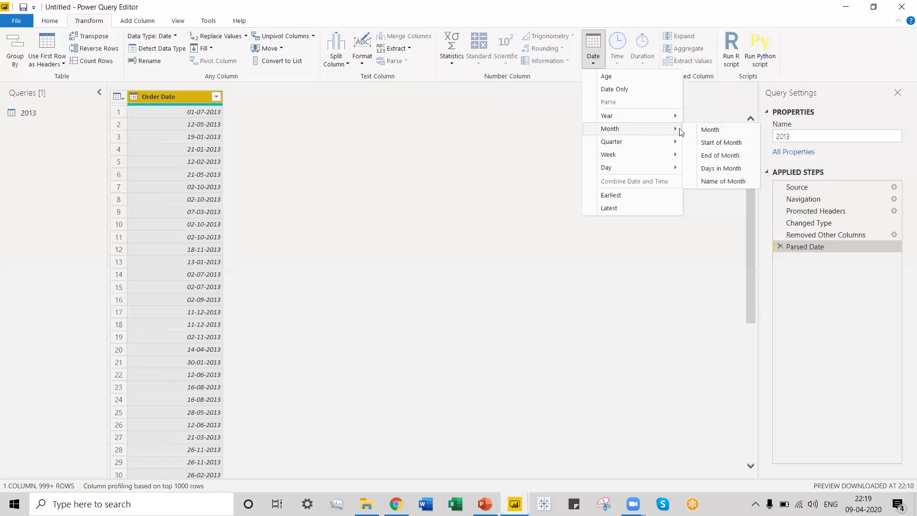
click(713, 143)
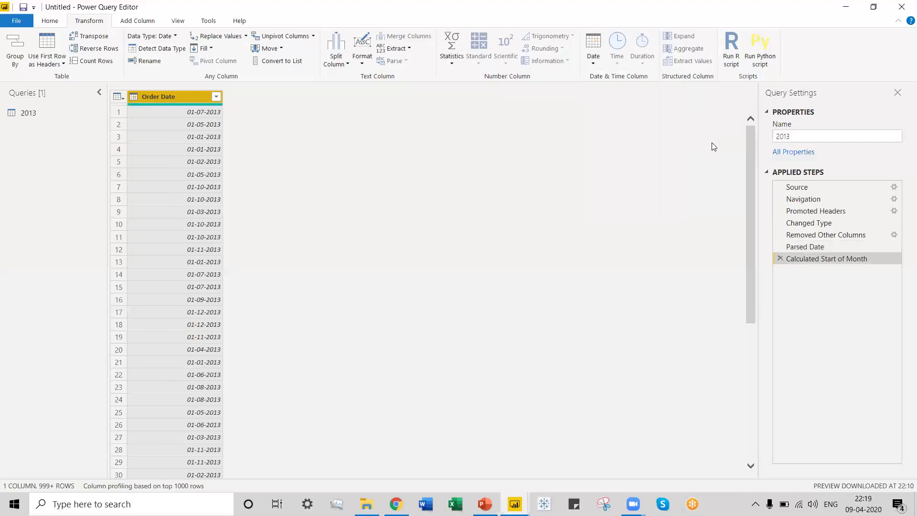
- Delete the Calculated Start of Month and Parsed Date steps, then add a new Parse column from Order Date
click(779, 258)
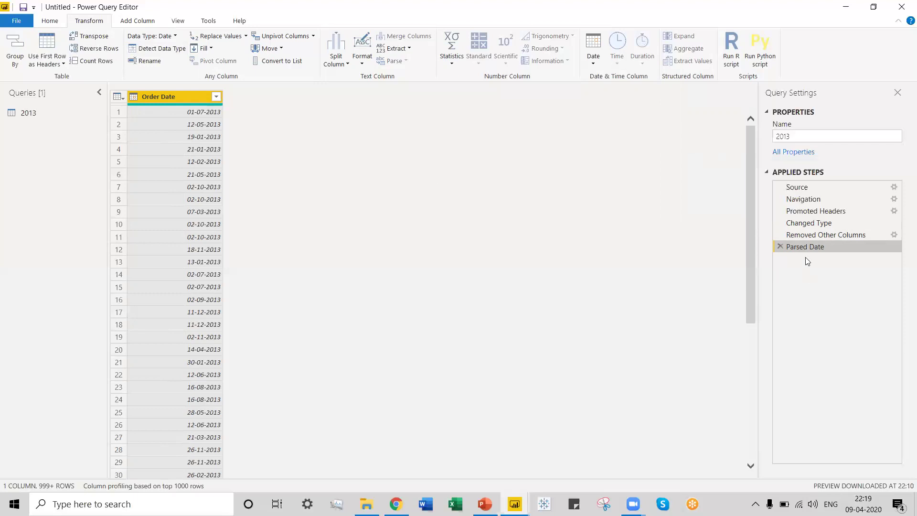
click(780, 247)
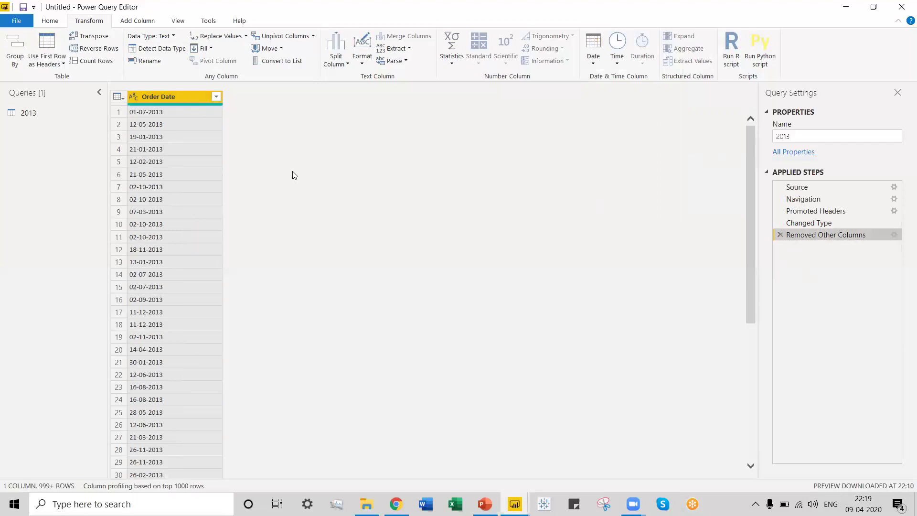
click(139, 22)
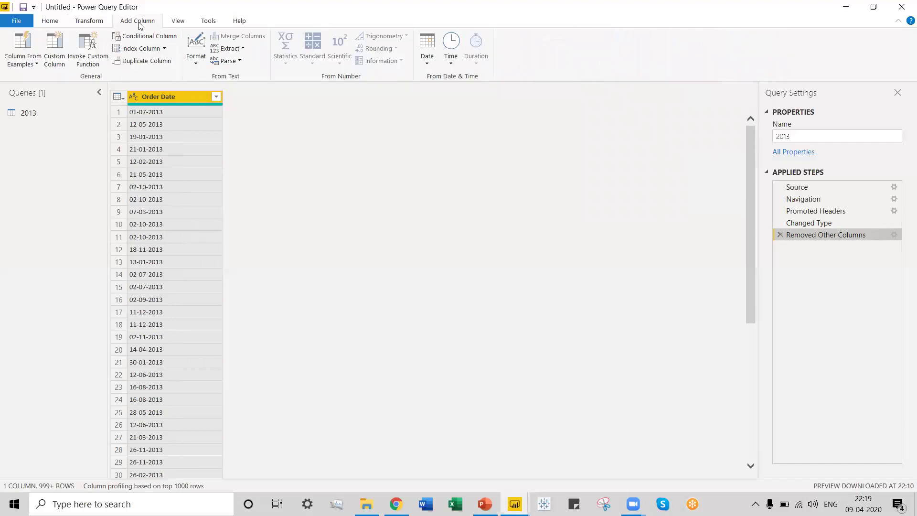
click(92, 24)
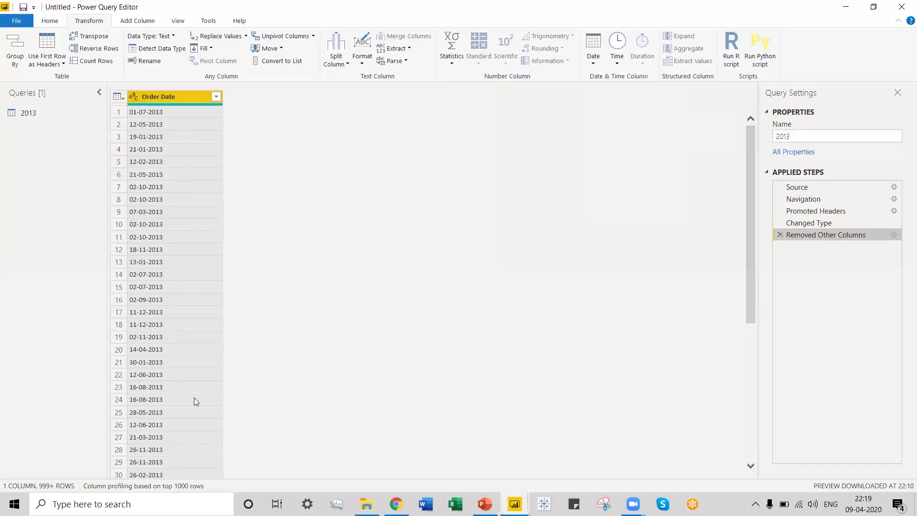
click(137, 22)
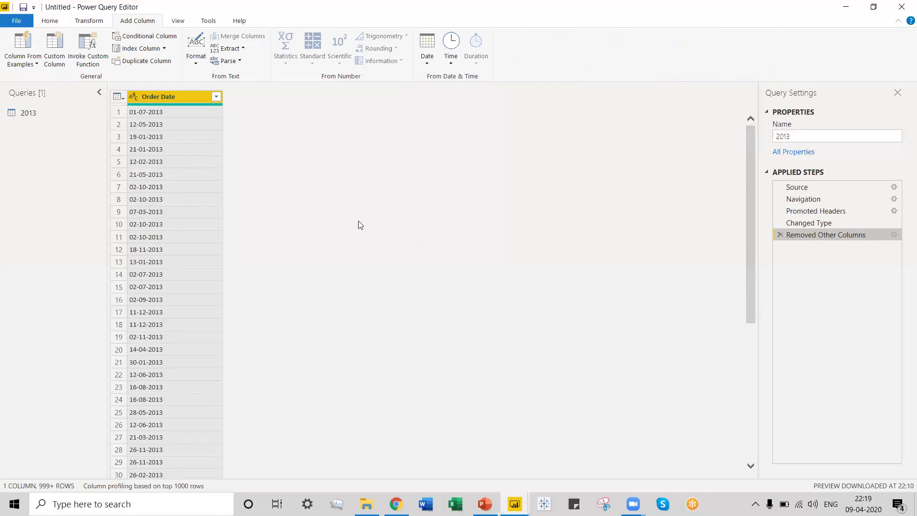
click(92, 21)
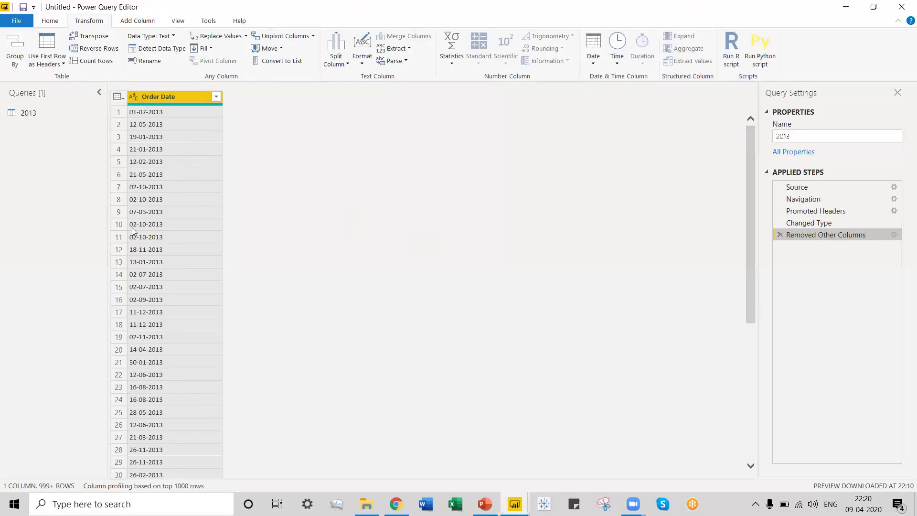
click(139, 22)
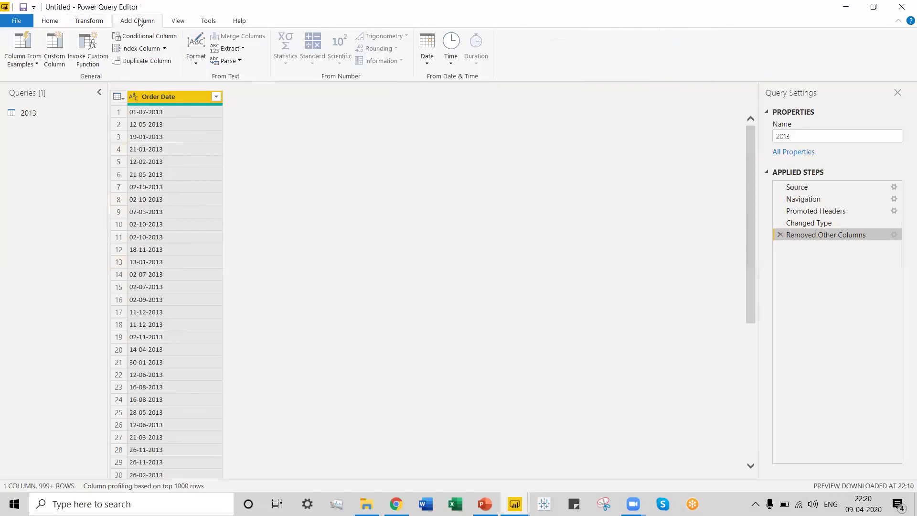
click(424, 64)
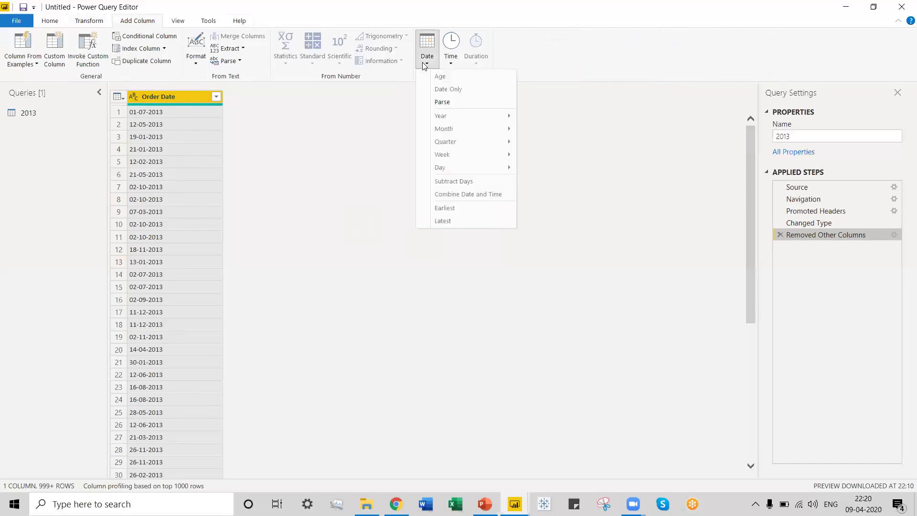
click(454, 104)
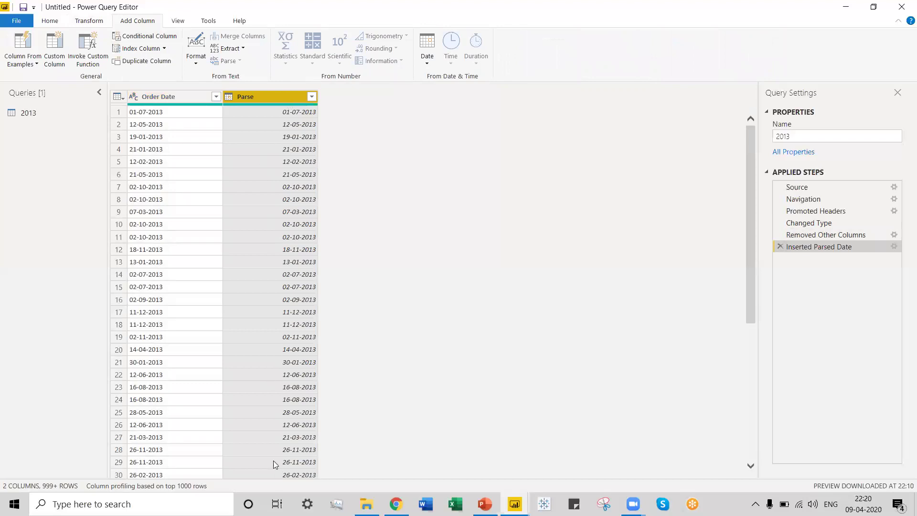
- Remove the original Order Date column
click(189, 96)
right_click(190, 96)
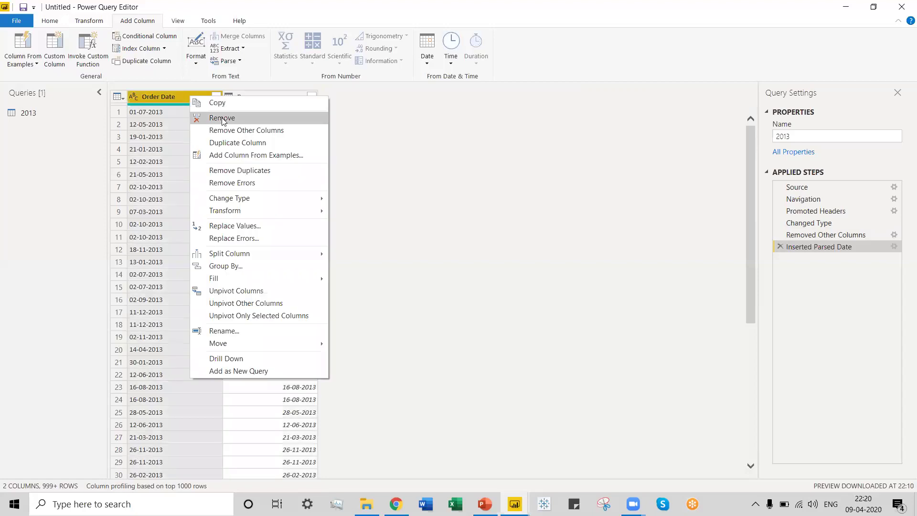
click(222, 118)
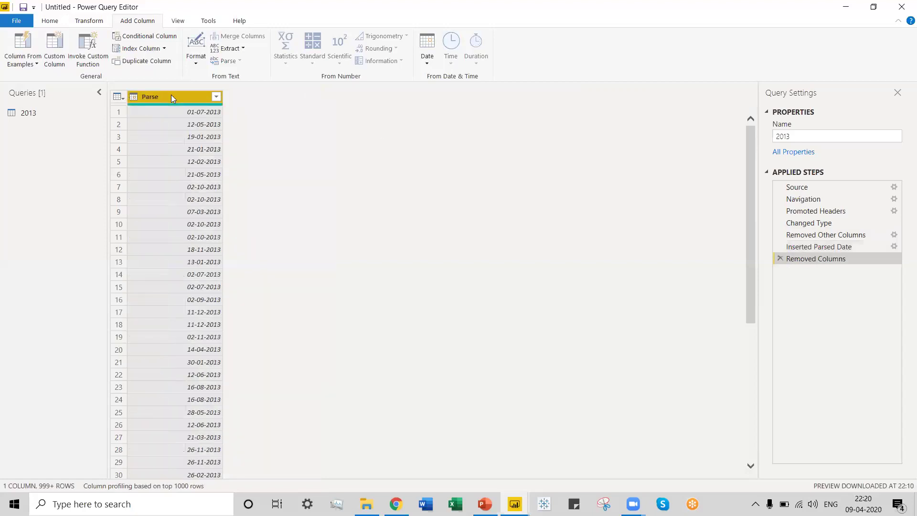
- Rename the Parse column to 'Date'
double_click(172, 97)
text(Datw)
key(BackSpace)
text(e)
click(373, 215)
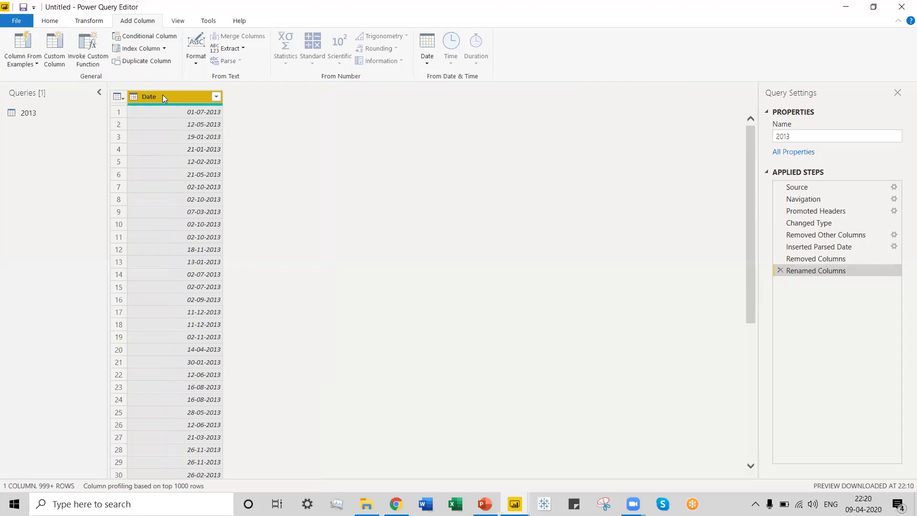
- From Date, add Month > Start of Month and Month > End of Month columns
click(427, 62)
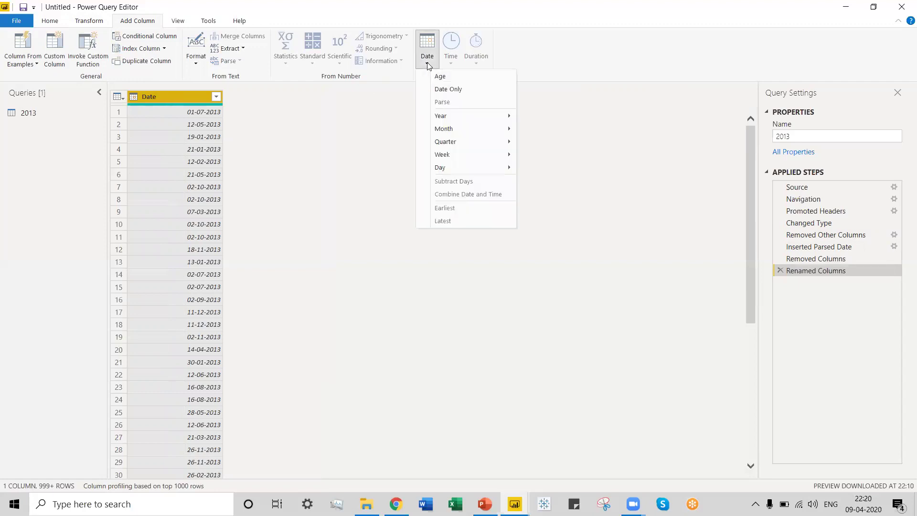
mouse_move(508, 132)
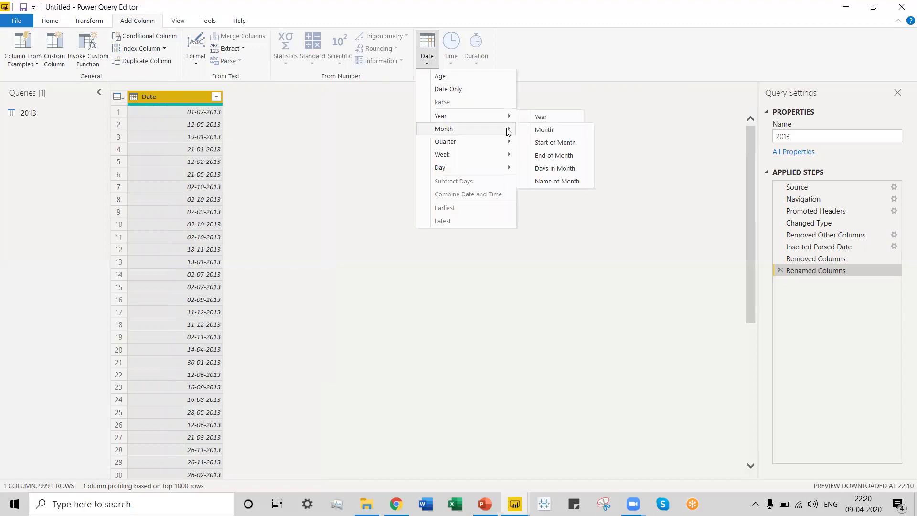
click(549, 142)
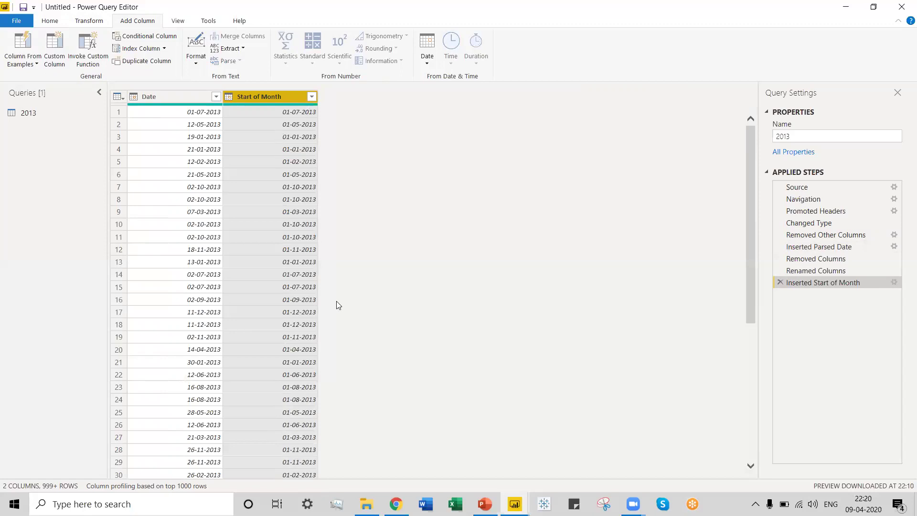
click(427, 64)
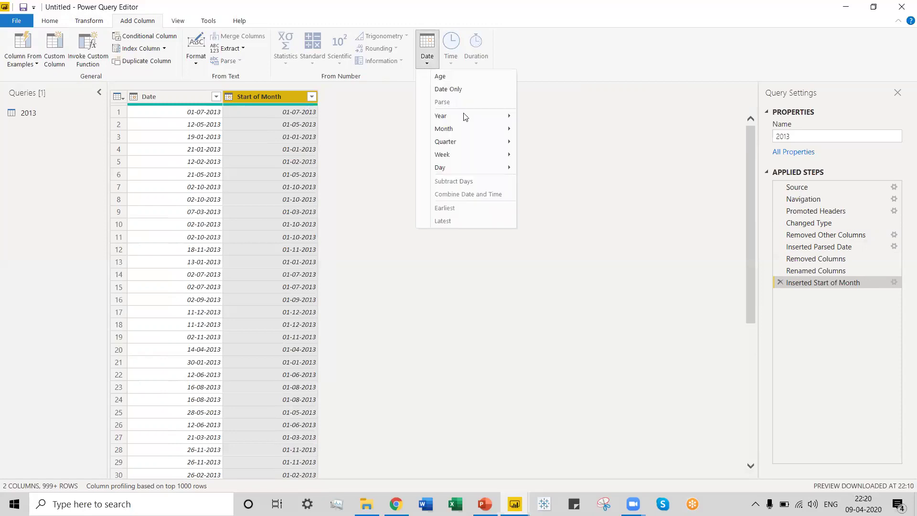
mouse_move(501, 128)
click(555, 157)
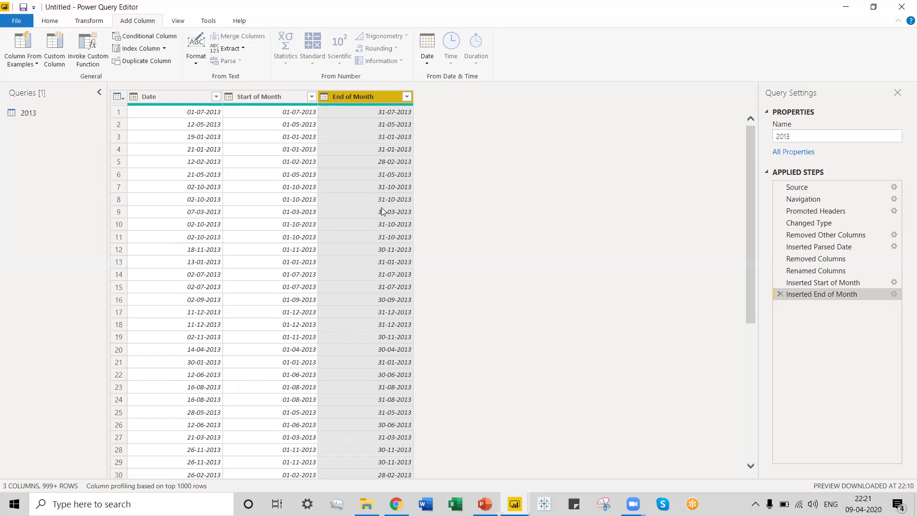
- Add a Quarter of Year column derived from Date
click(428, 63)
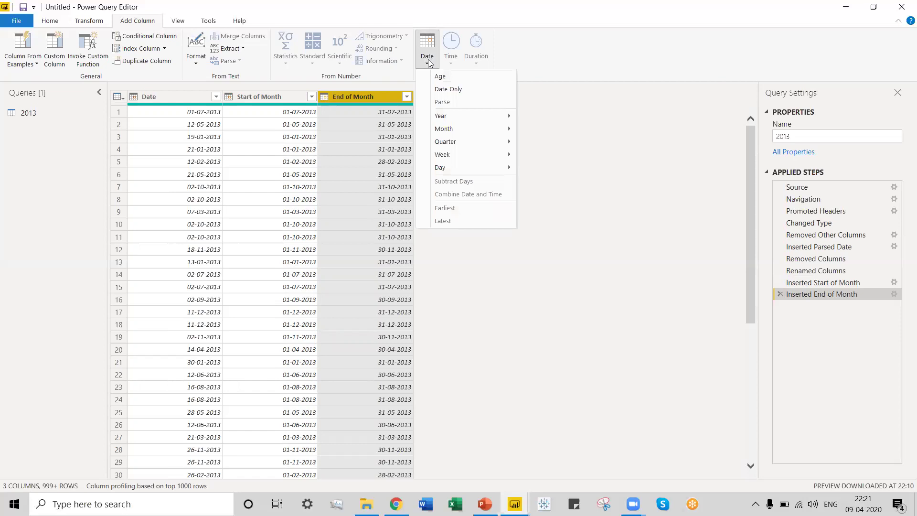
mouse_move(503, 141)
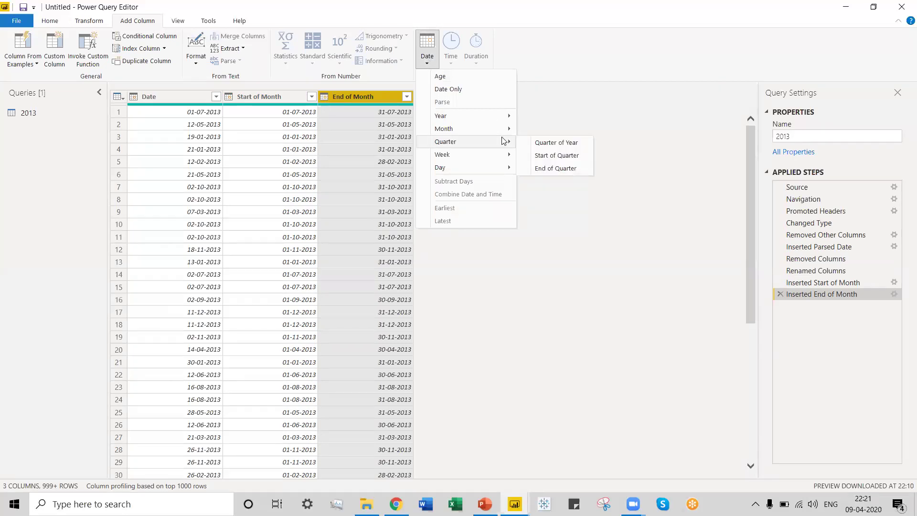
click(564, 142)
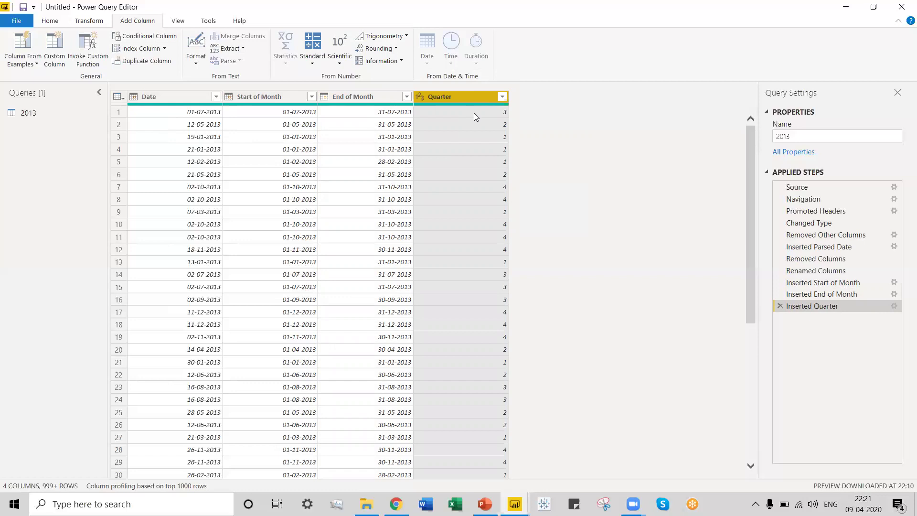
- With Date selected again, add a Week of Year column
click(186, 98)
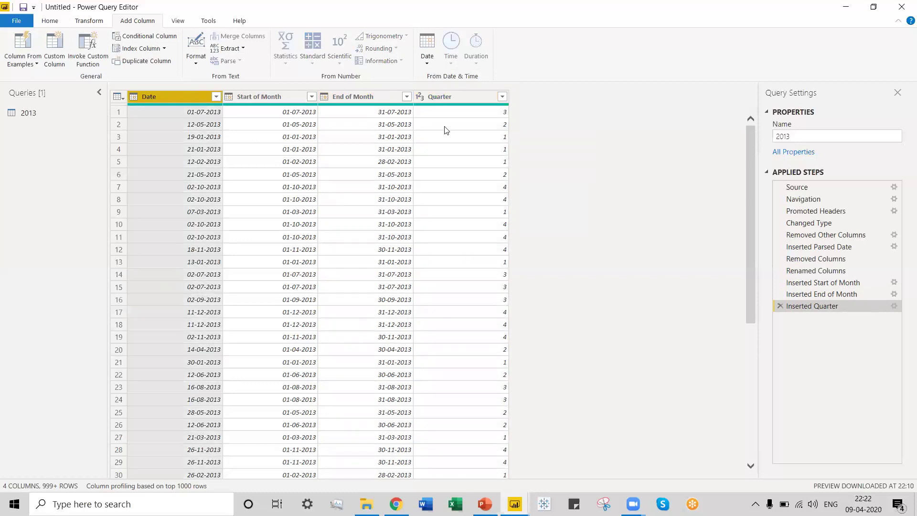
click(428, 65)
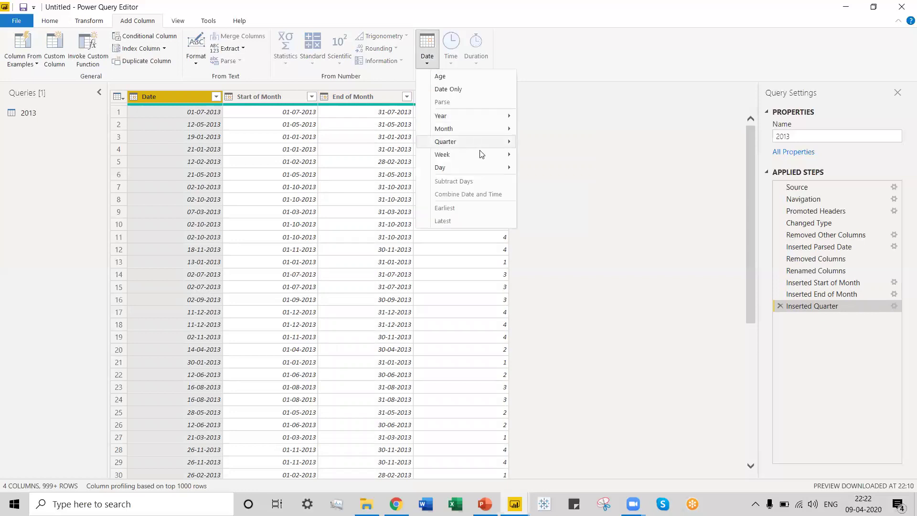
mouse_move(492, 160)
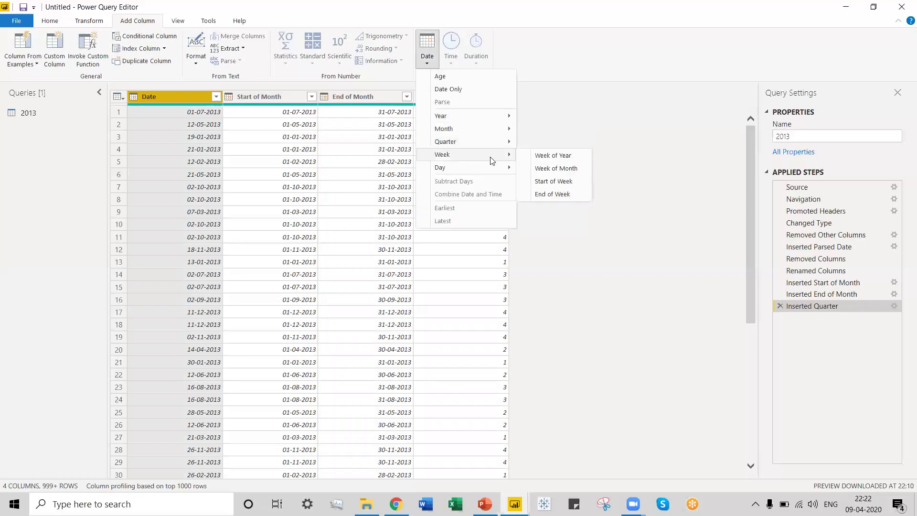
click(553, 155)
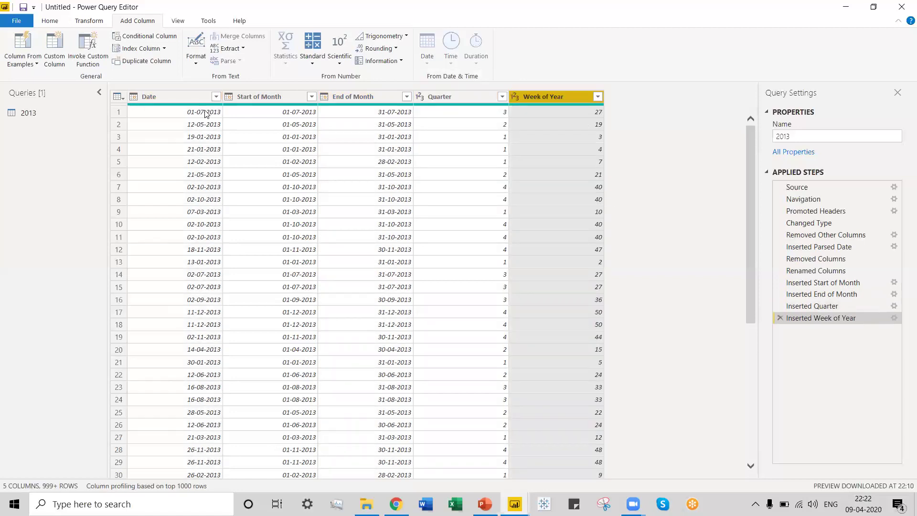
- Add a Day of Year column derived from the Date column
click(163, 97)
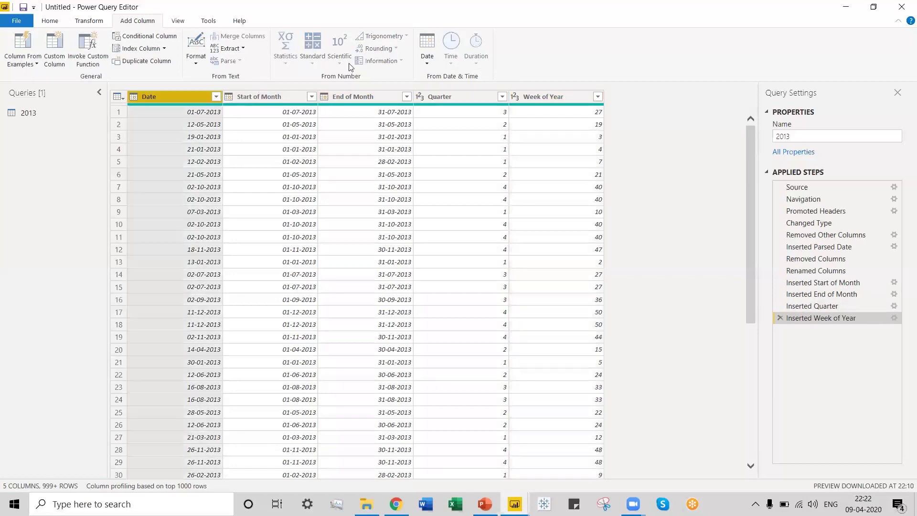
click(428, 63)
mouse_move(485, 167)
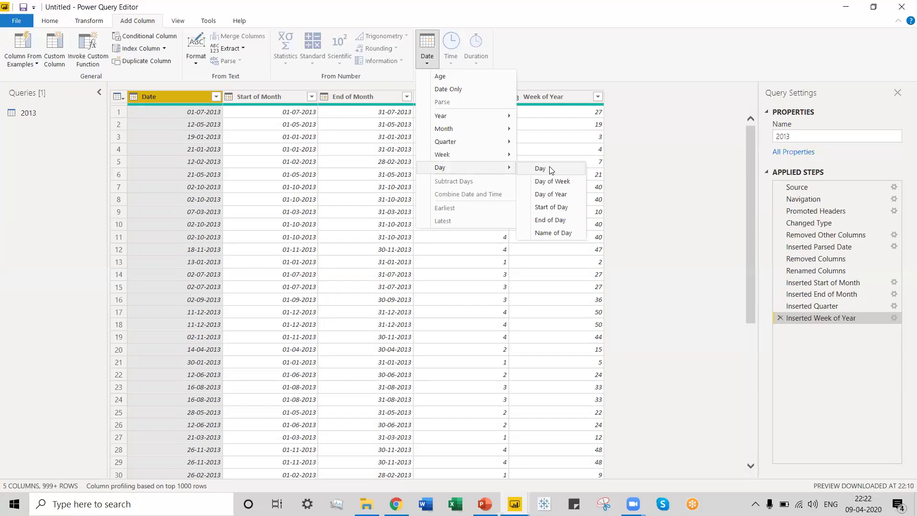
click(557, 193)
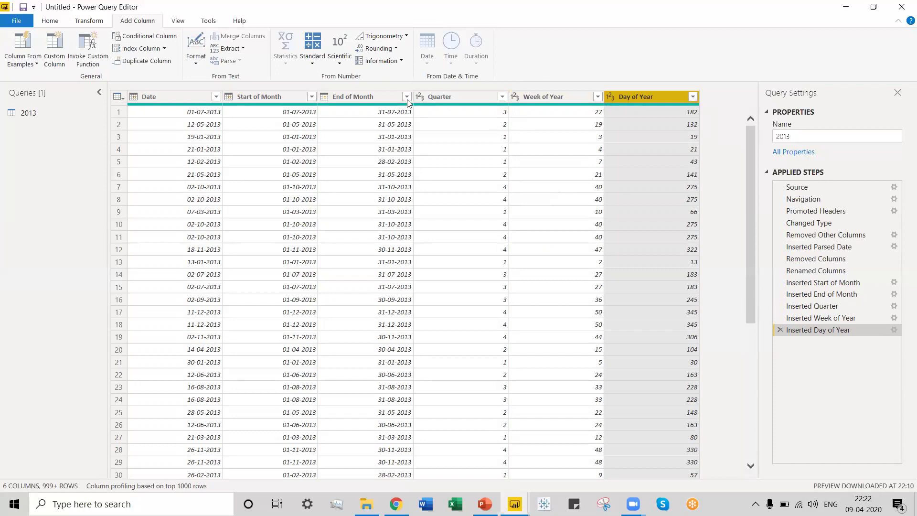
- With Date selected again, add a Year column
click(172, 97)
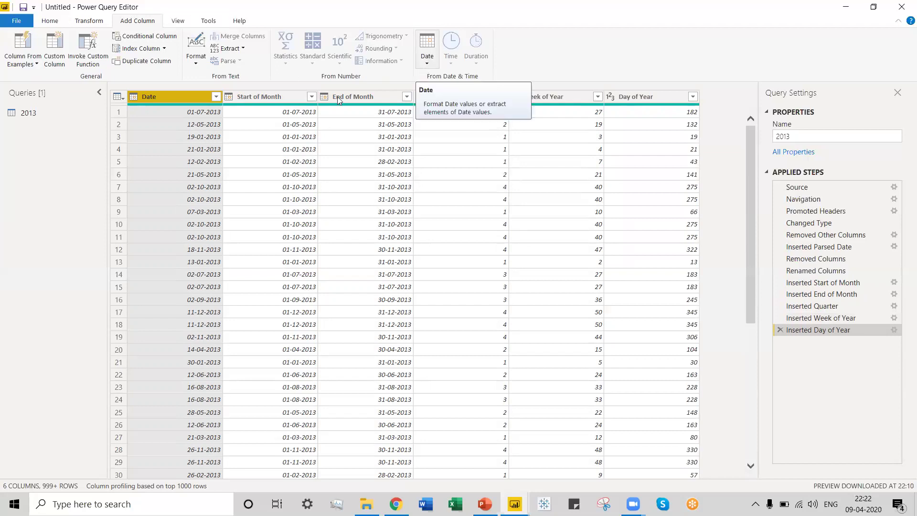
click(430, 62)
mouse_move(497, 120)
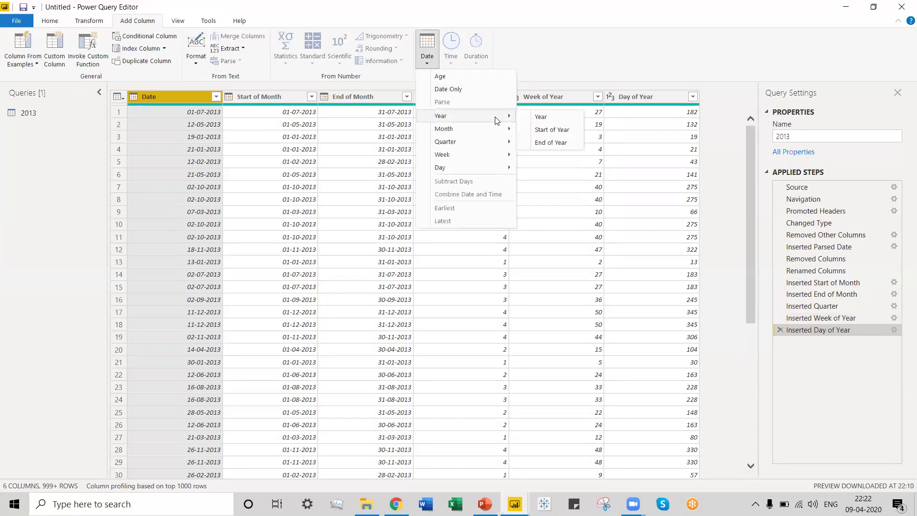
click(542, 117)
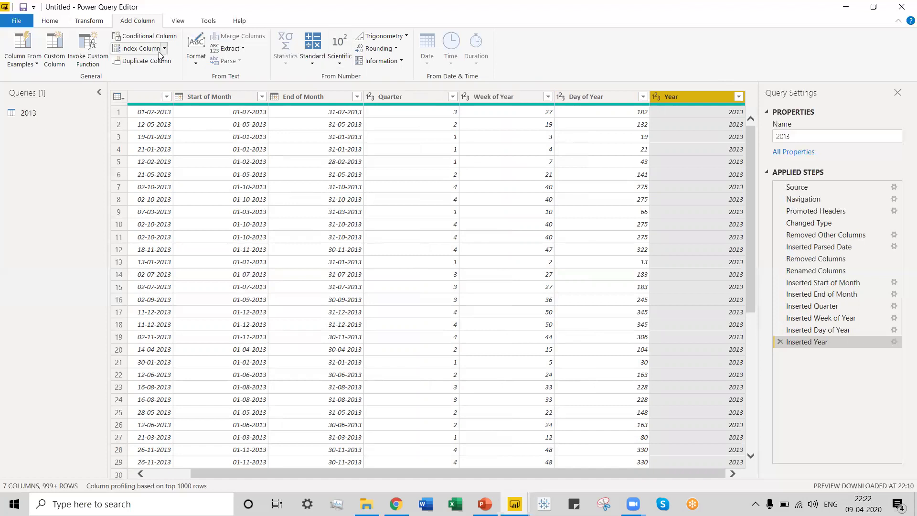
click(152, 98)
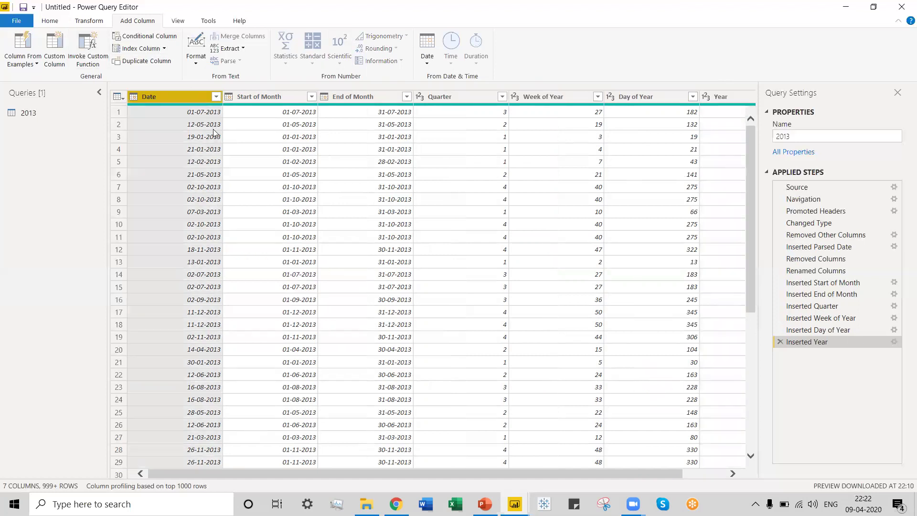
scroll(455, 471, right, 2)
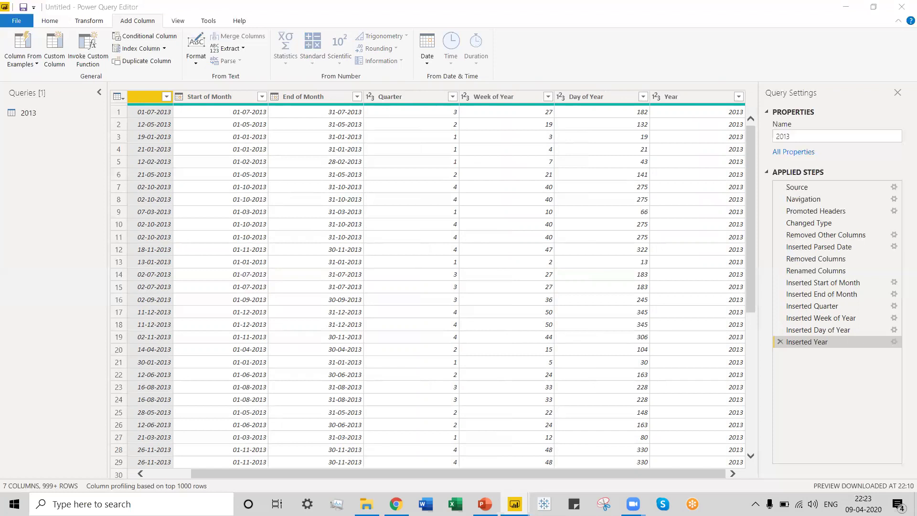
click(647, 483)
drag(419, 472, 353, 475)
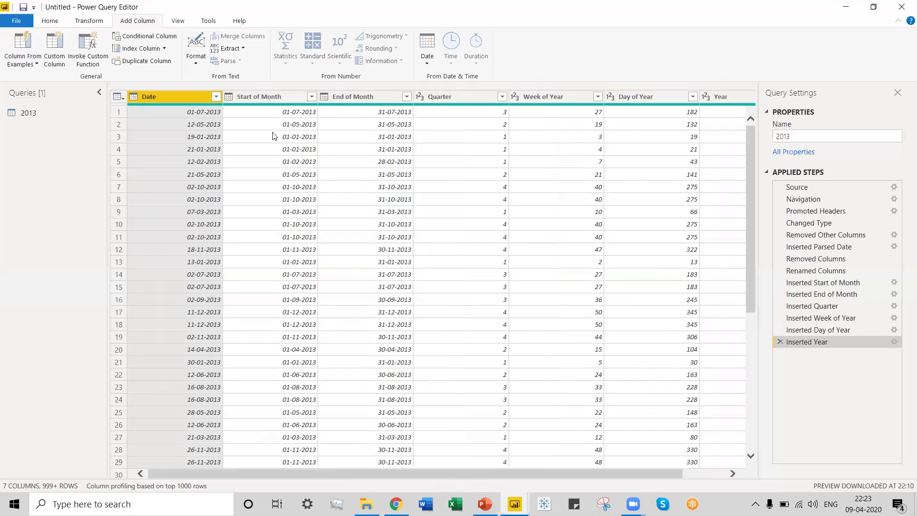